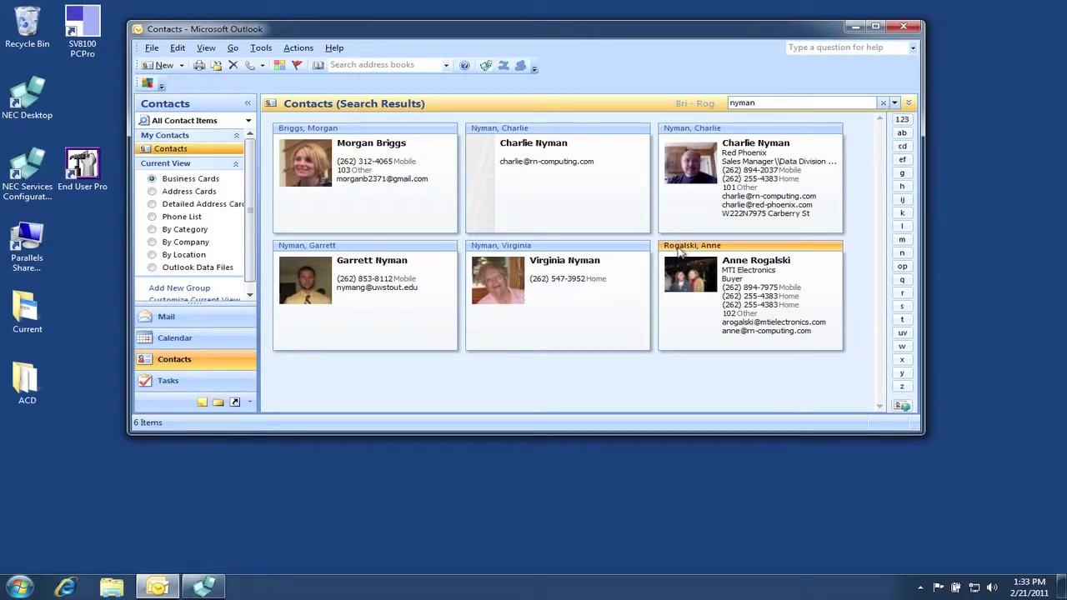
Call the MTI Electronics buyer at extension 102, then select the contact at extension 103
click(486, 67)
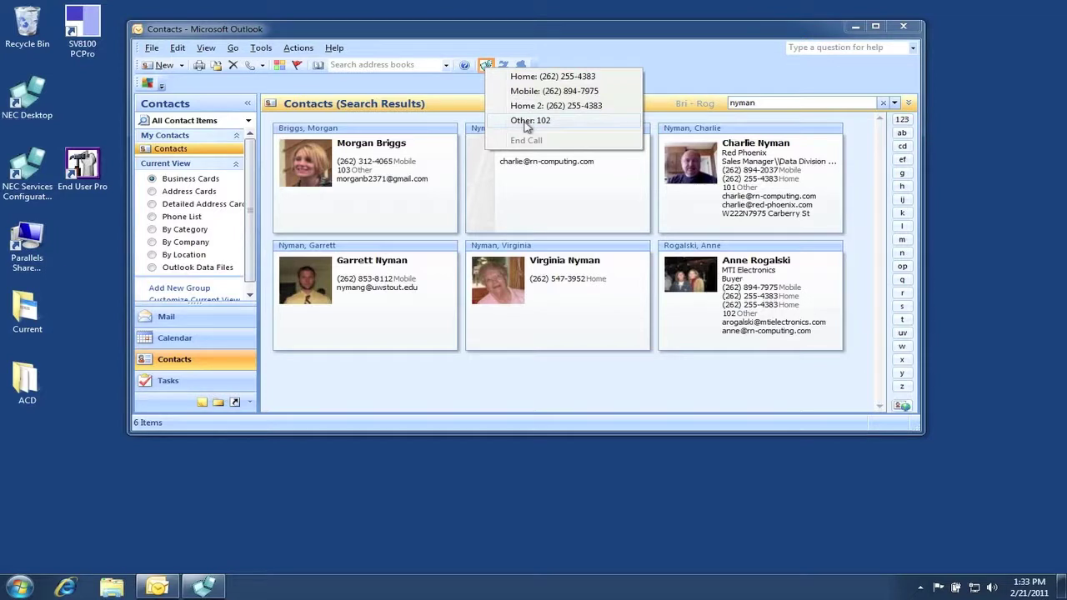
click(526, 121)
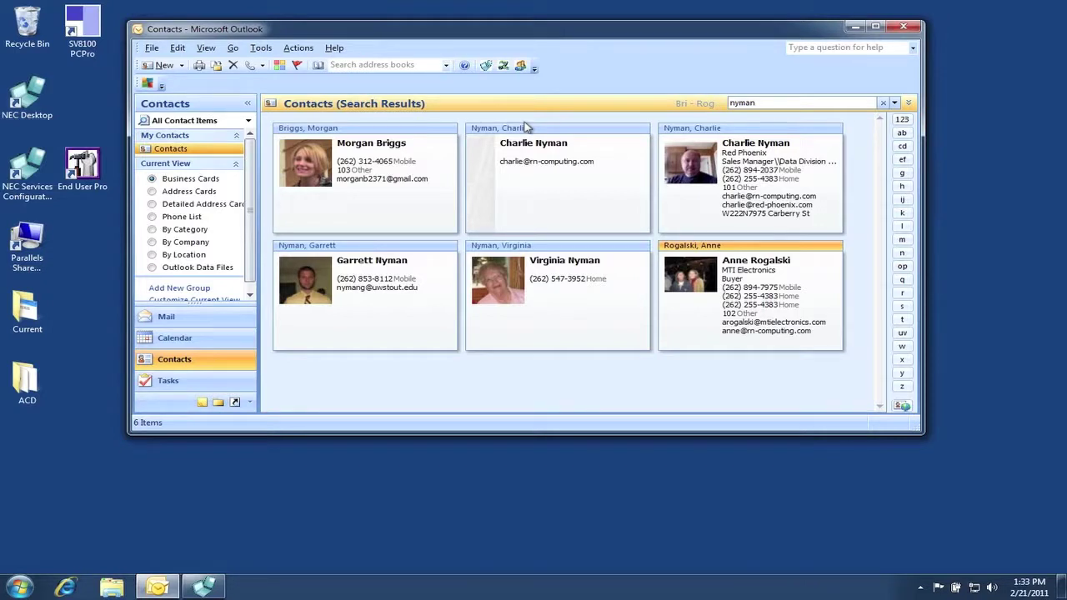
click(421, 131)
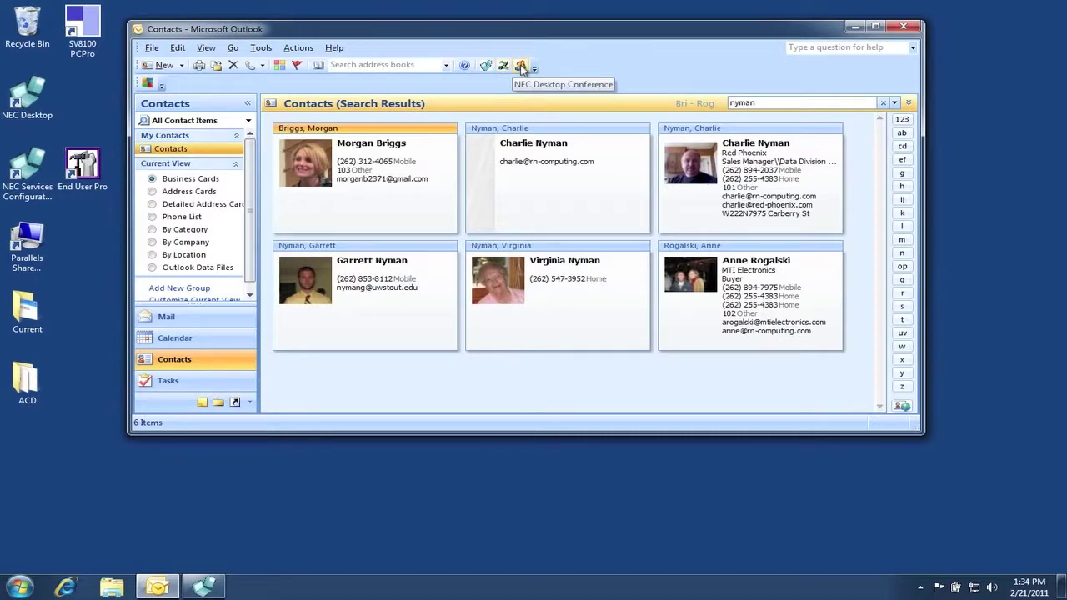
Conference in extension 103, then minimize Outlook and bring the NEC phone client forward
click(520, 67)
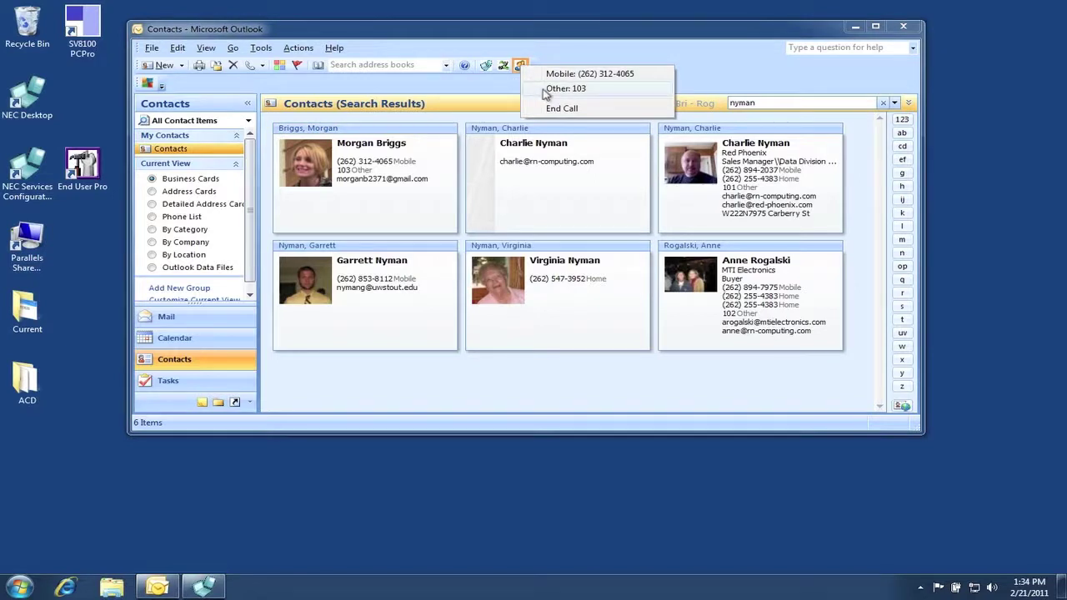
click(550, 88)
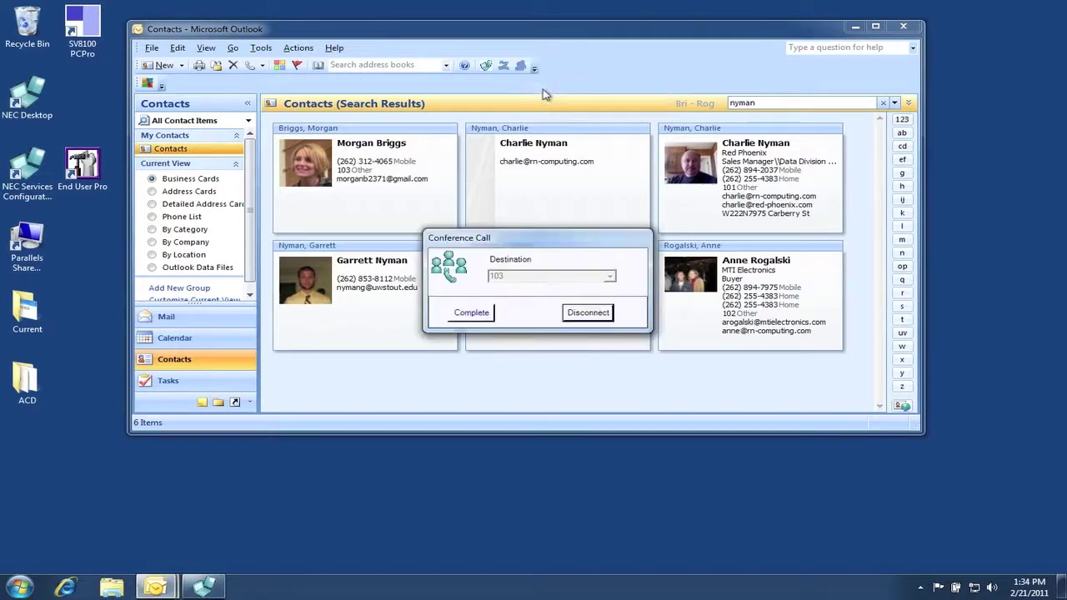
click(471, 313)
click(468, 314)
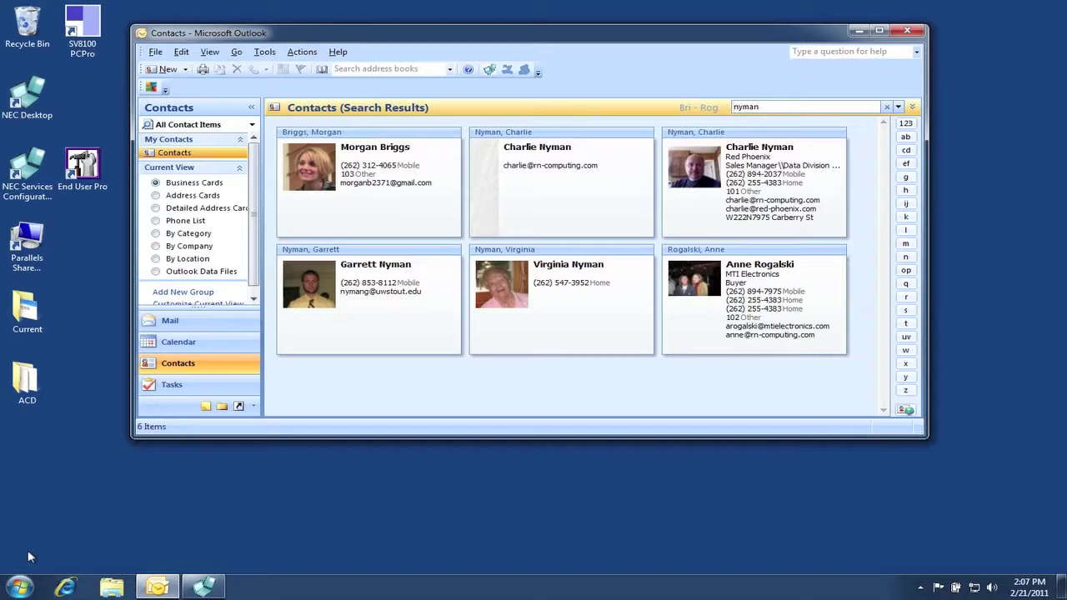
click(858, 32)
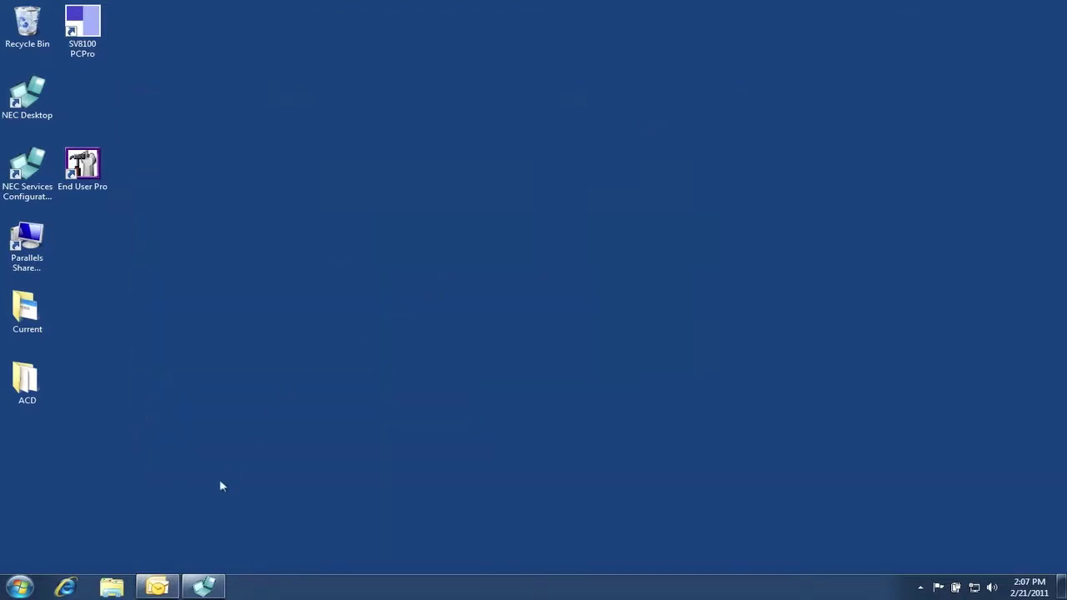
click(202, 586)
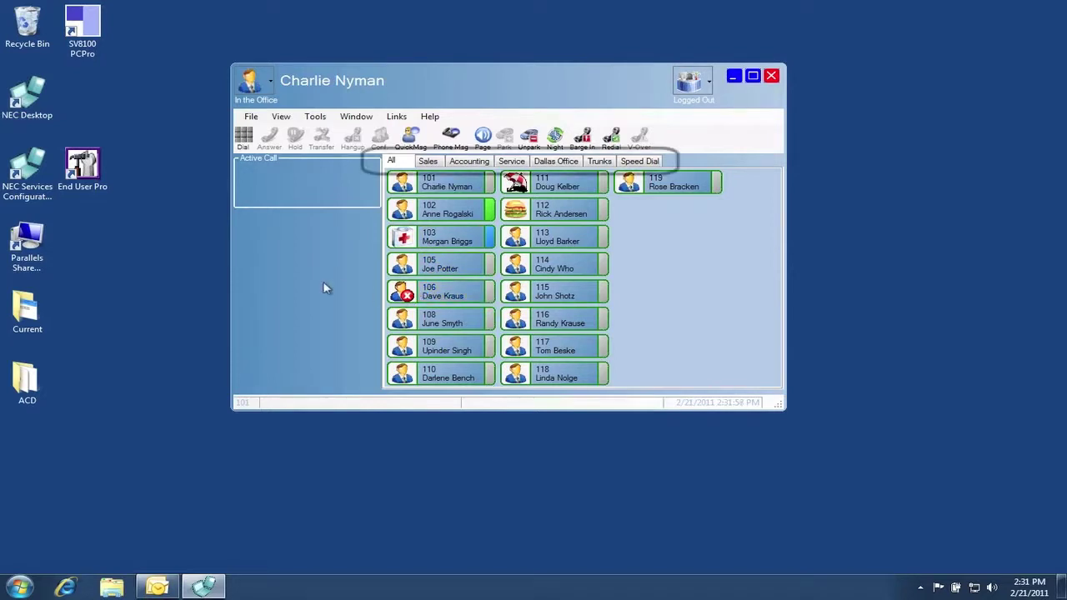
click(428, 164)
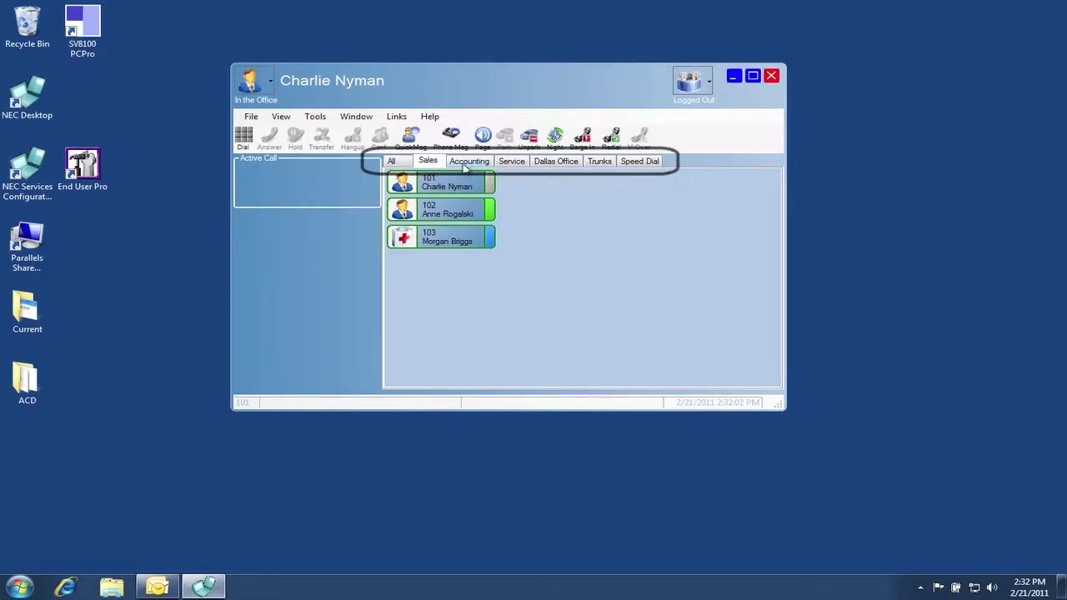
click(465, 164)
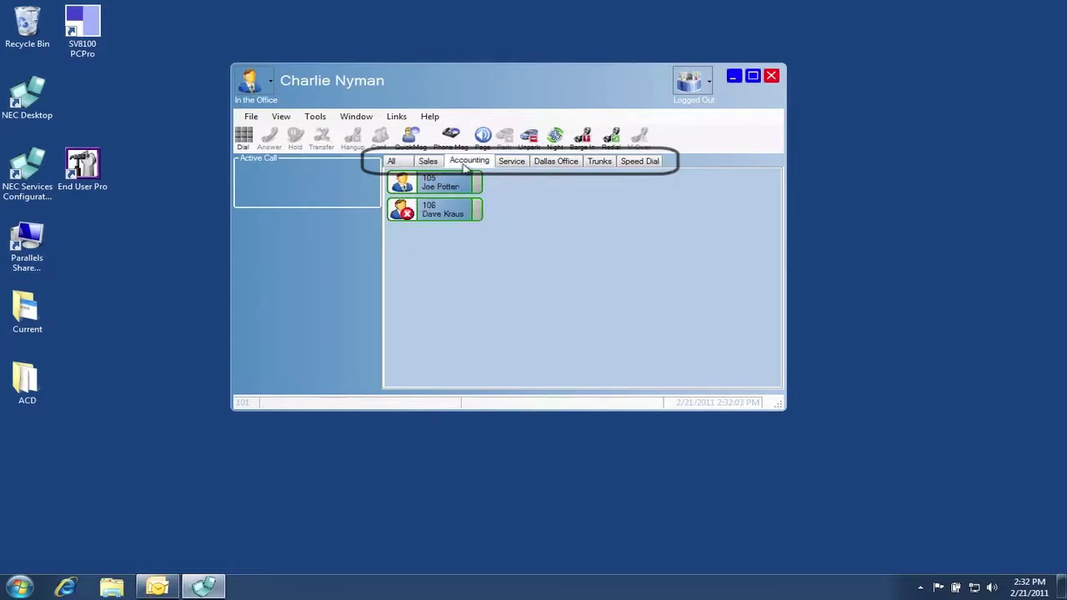
click(510, 165)
click(547, 163)
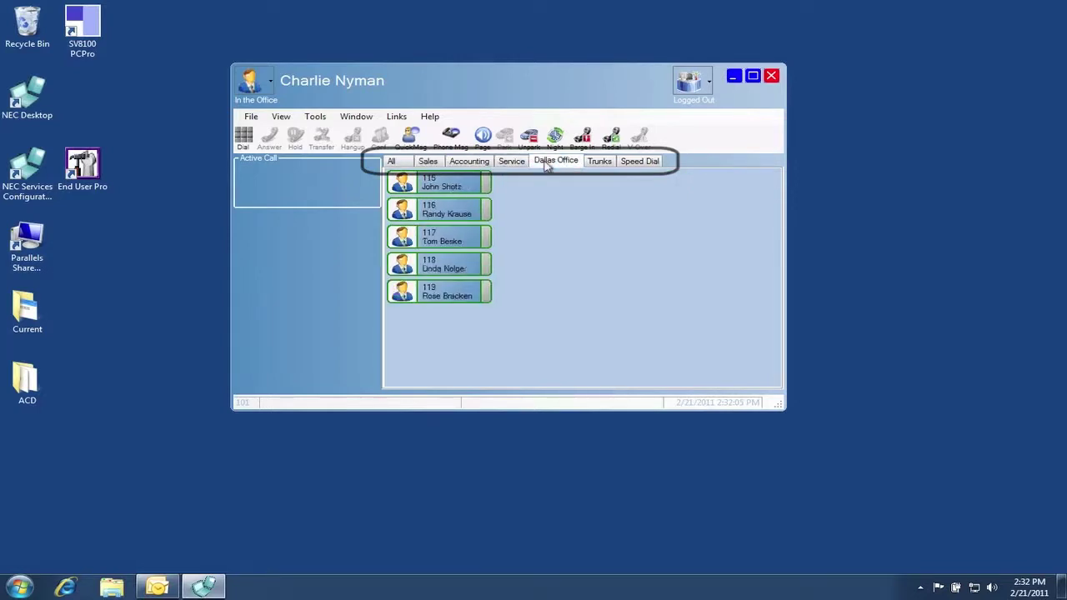
click(392, 161)
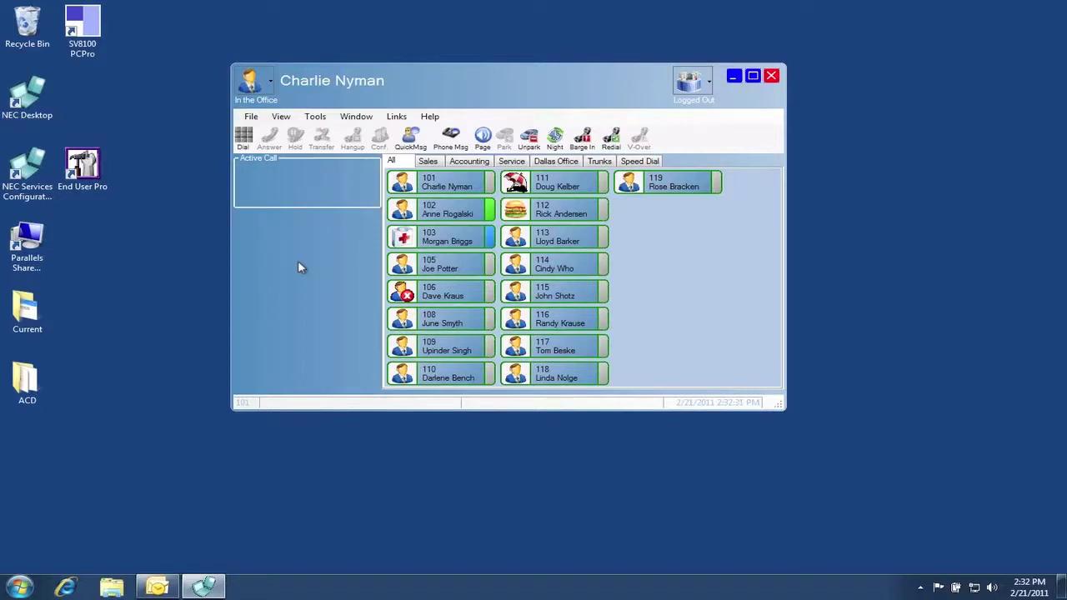
click(400, 237)
Set presence to Out to Lunch, forwarding calls to voice mail 200 until 3:00 PM
click(269, 84)
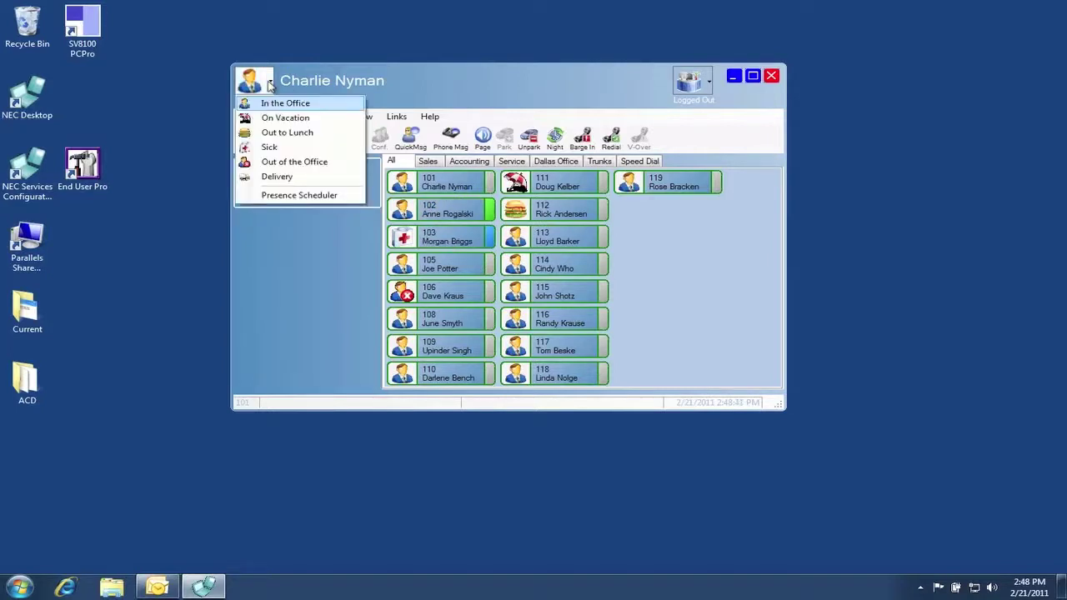
click(273, 134)
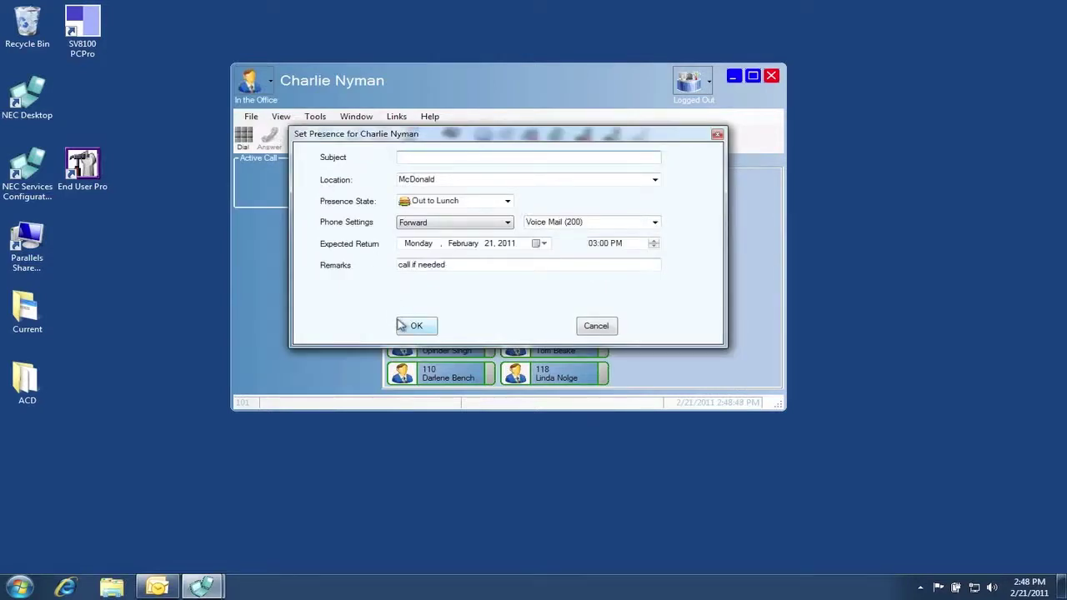
click(409, 326)
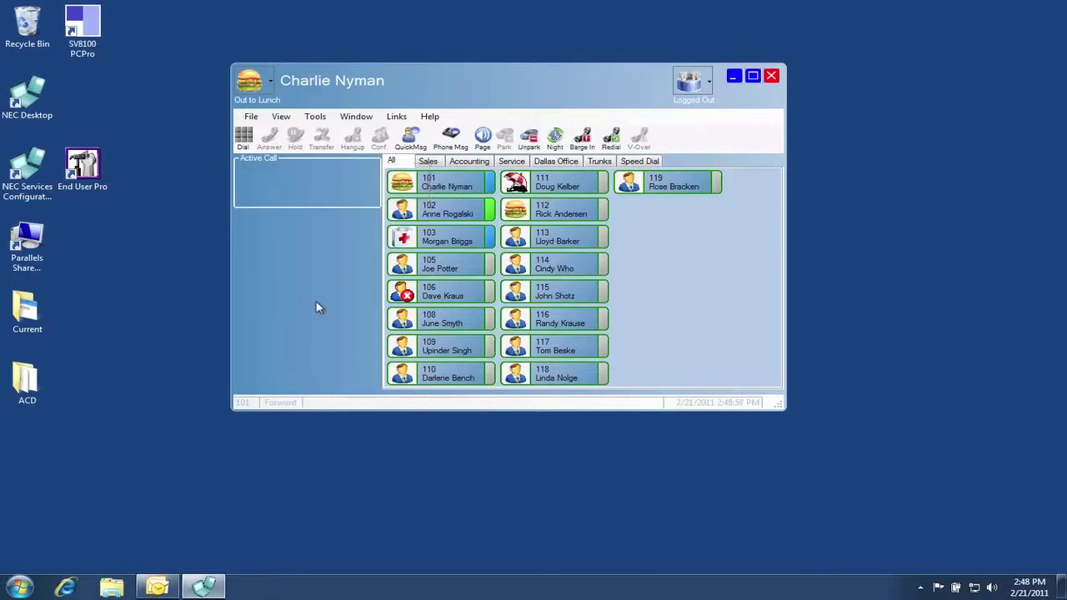
right_click(403, 319)
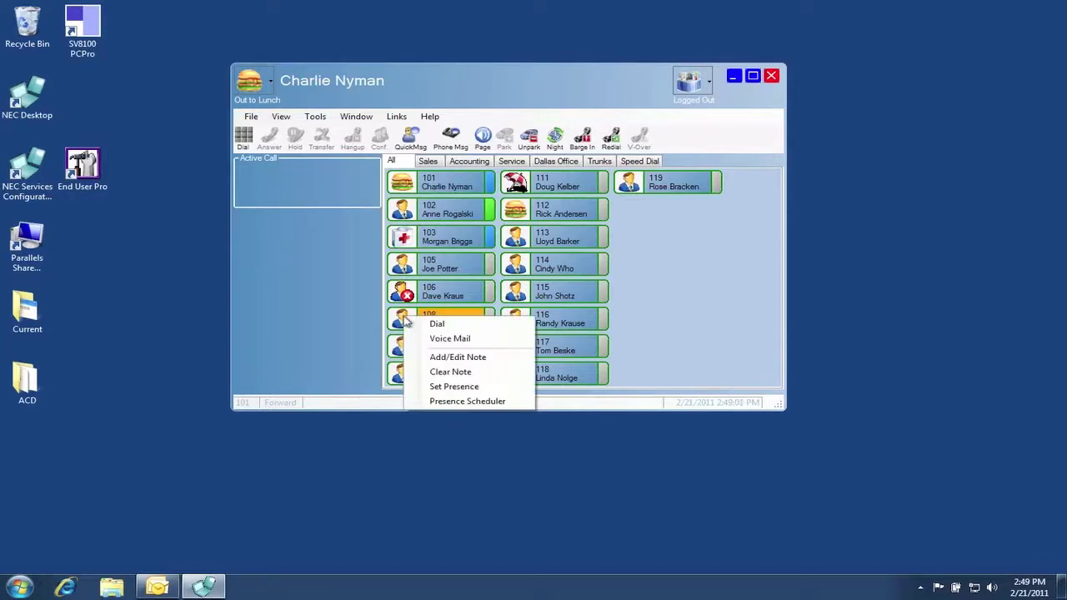
click(435, 387)
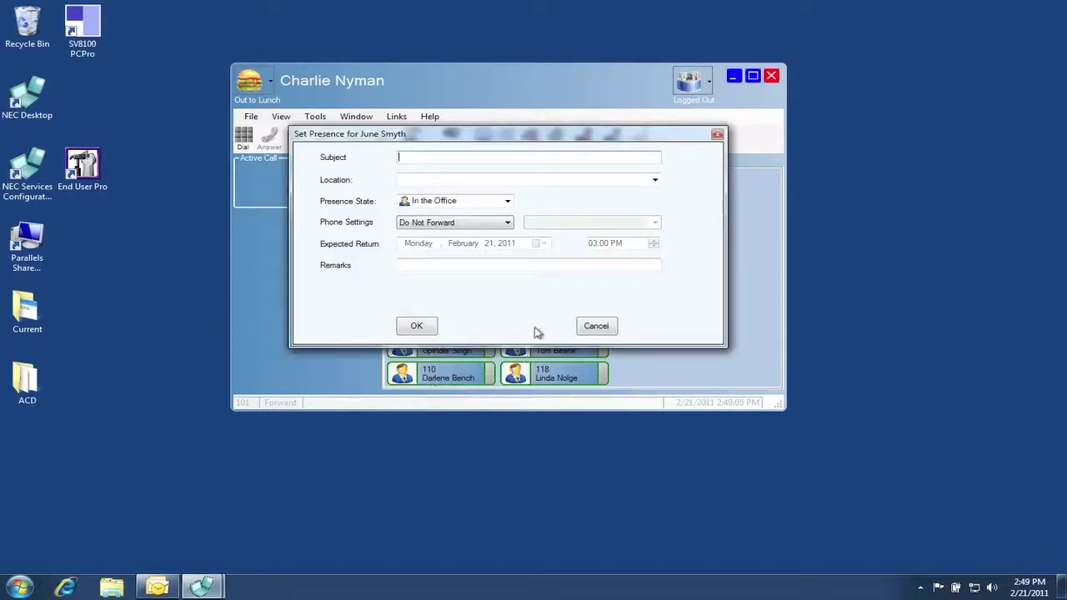
click(593, 326)
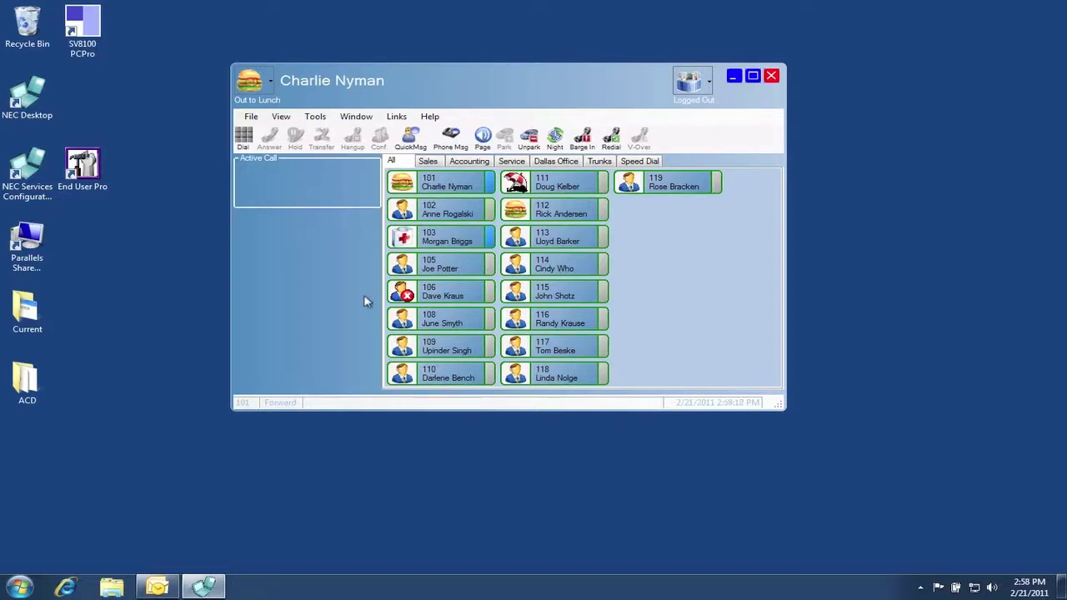
Switch the NEC Desktop Suite display mode to Toolbar
click(277, 119)
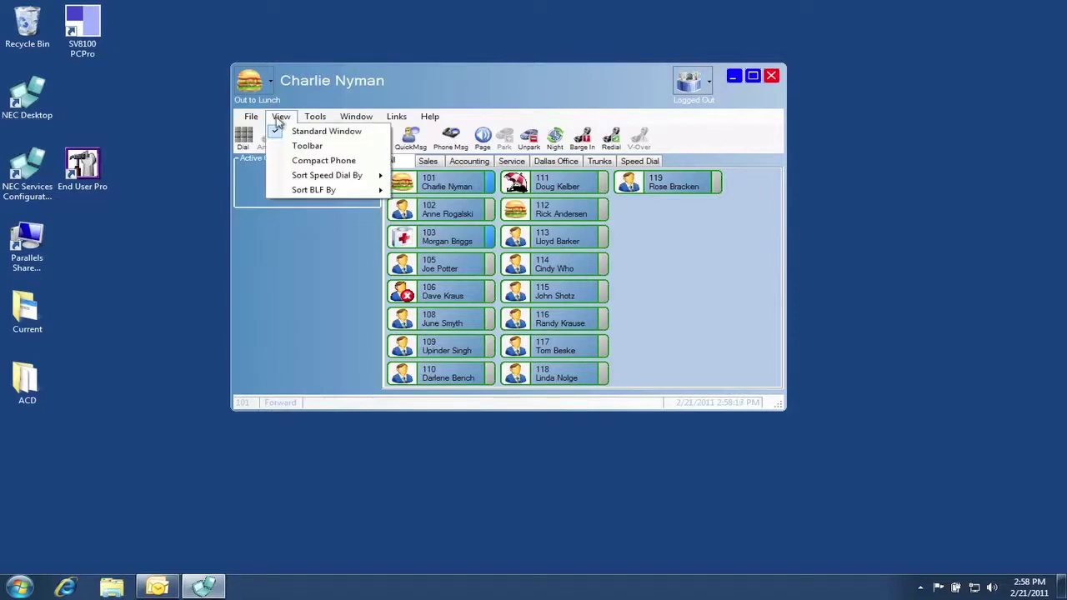
click(292, 157)
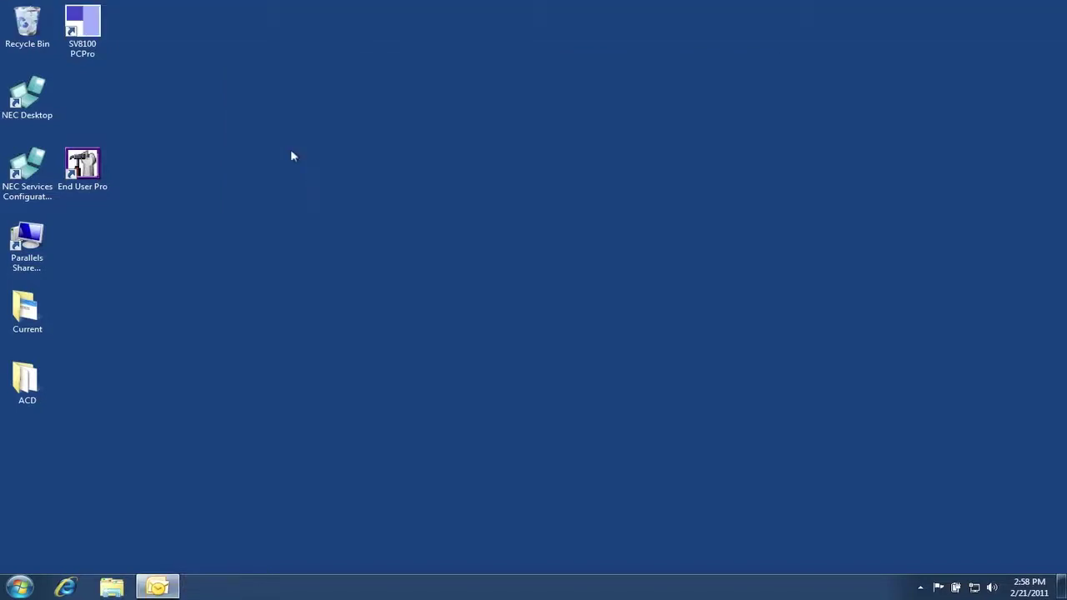